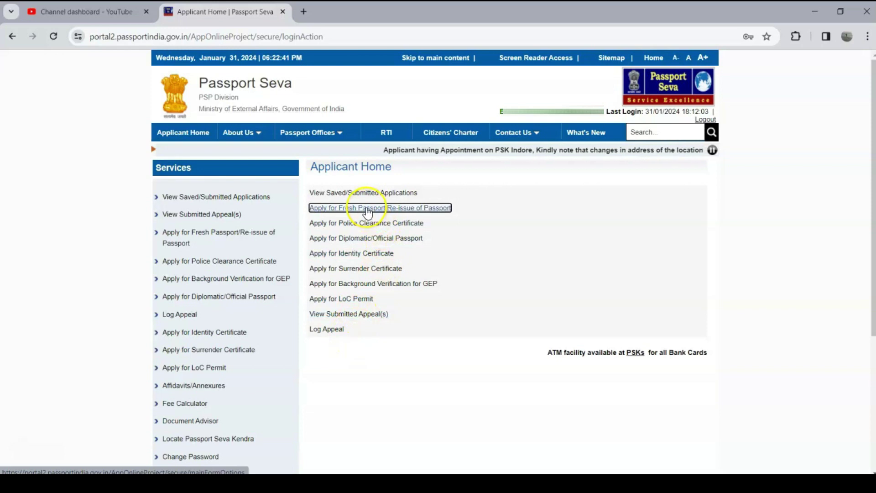
# - Open the fresh/re-issue passport application, review the category table for ordinary passports, and start filling the application form
pyautogui.click(367, 208)
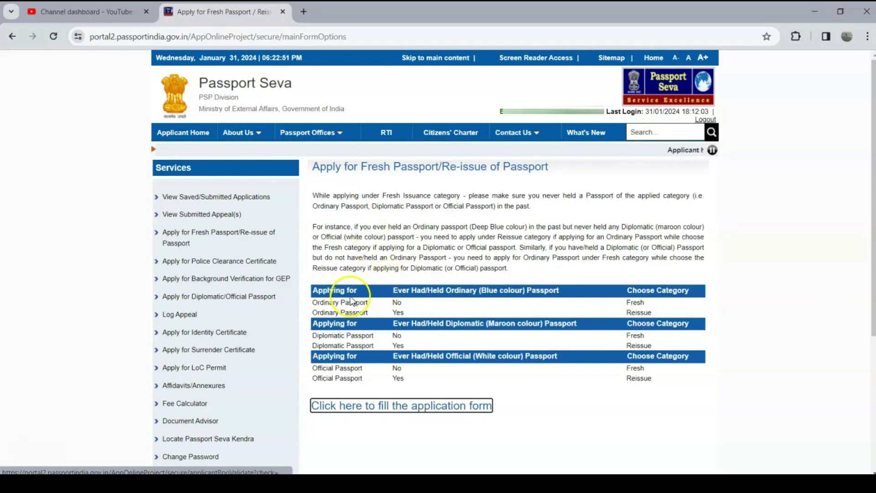
pyautogui.moveTo(306, 299); pyautogui.dragTo(693, 309)
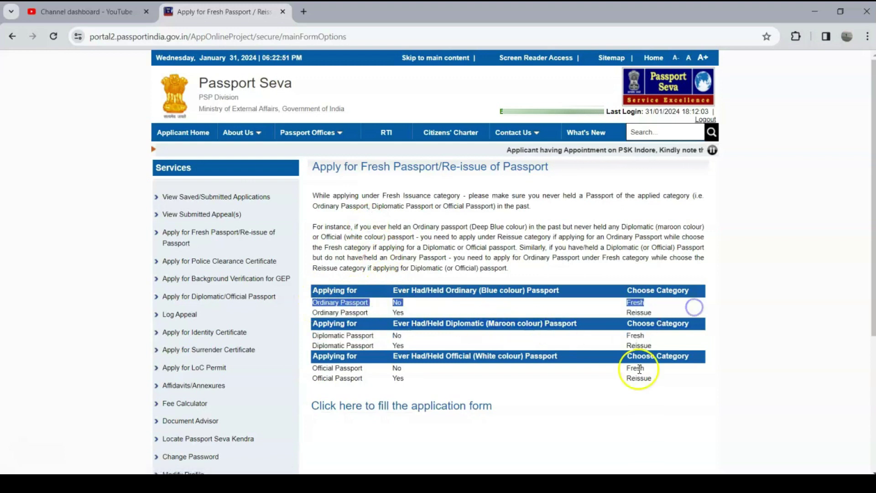
pyautogui.scroll(-1, 421, 385)
pyautogui.click(373, 351)
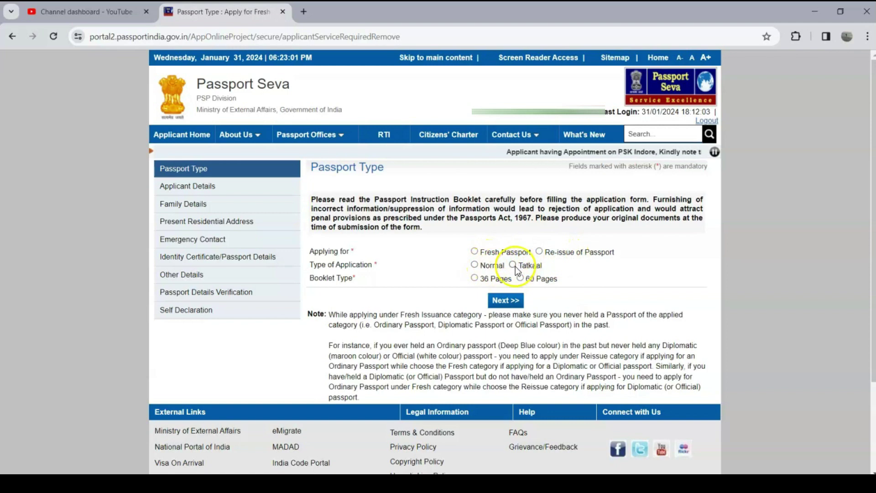
# - Set the passport type to Fresh Passport, Normal application and 36 Pages booklet, and continue to the applicant details
pyautogui.click(474, 251)
pyautogui.click(475, 264)
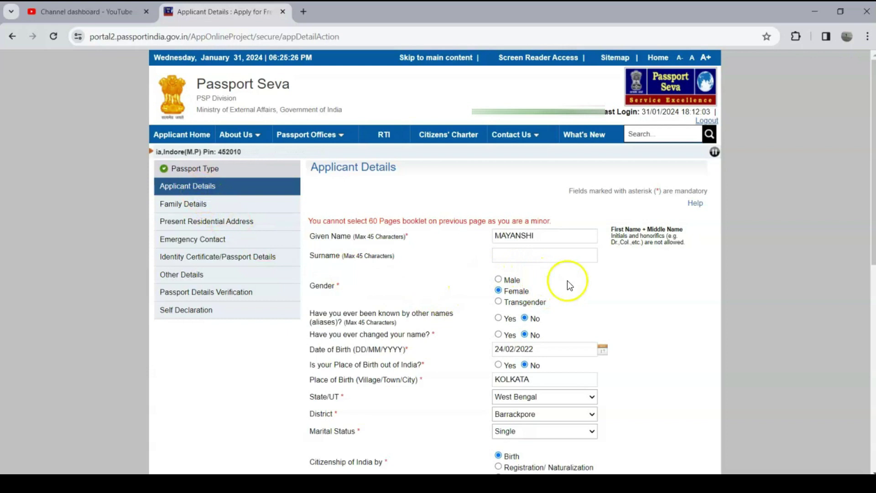
pyautogui.click(474, 278)
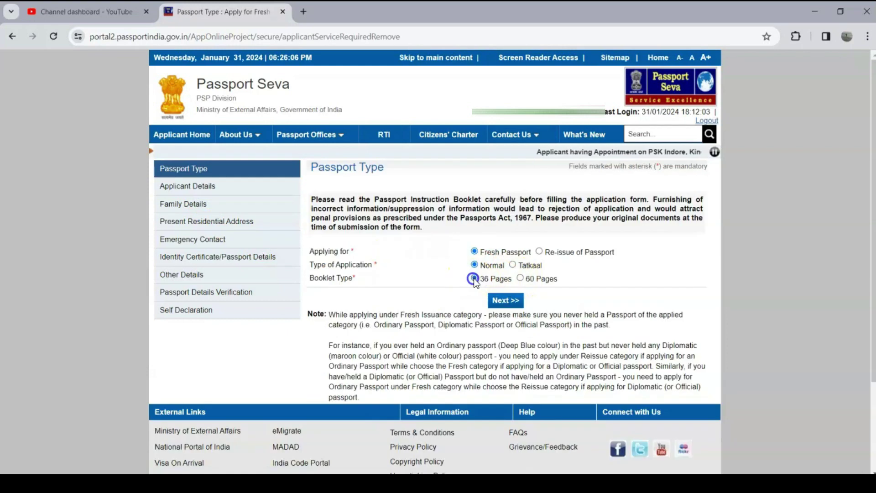
pyautogui.click(506, 300)
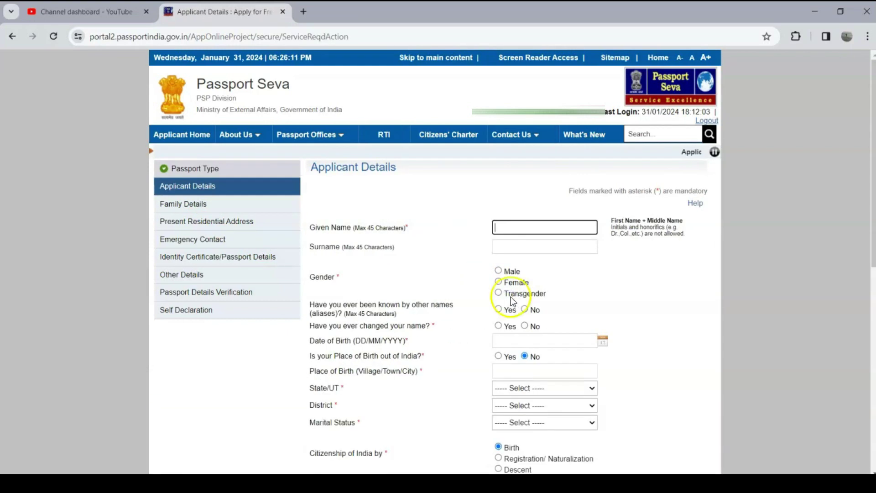
# - Enter the applicant's given name, set the gender to Female, and answer No to both the aliases and changed-name questions
pyautogui.scroll(-2, 541, 289)
pyautogui.scroll(2, 541, 291)
pyautogui.click(523, 232)
pyautogui.click(540, 249)
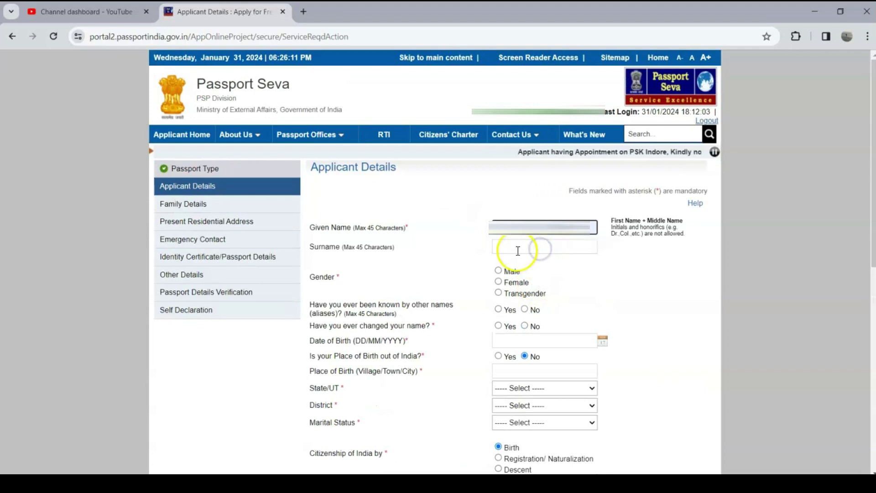
pyautogui.click(499, 283)
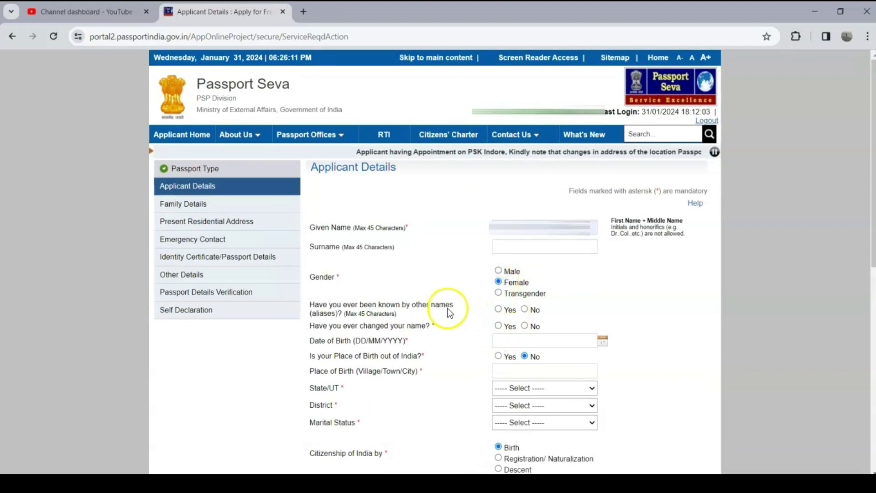
pyautogui.click(526, 310)
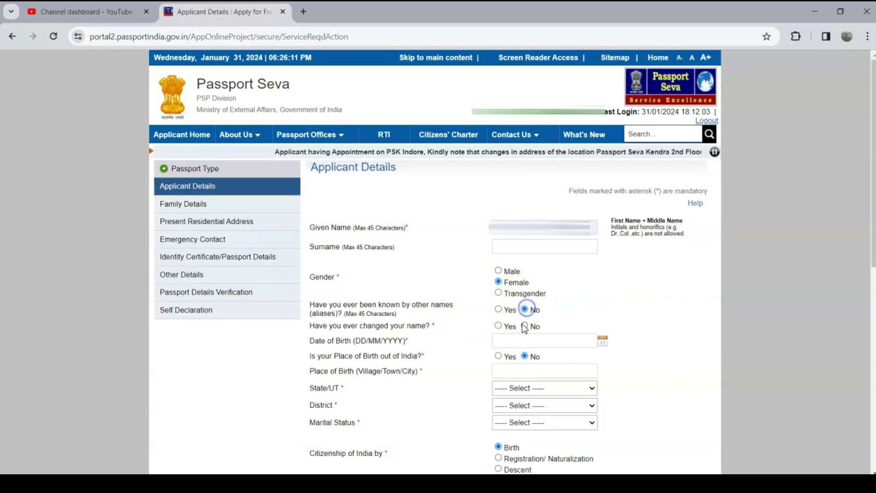
pyautogui.click(525, 326)
# - Fill in the applicant's date of birth and enter KOLKATA as the place of birth
pyautogui.scroll(-1, 560, 320)
pyautogui.click(546, 283)
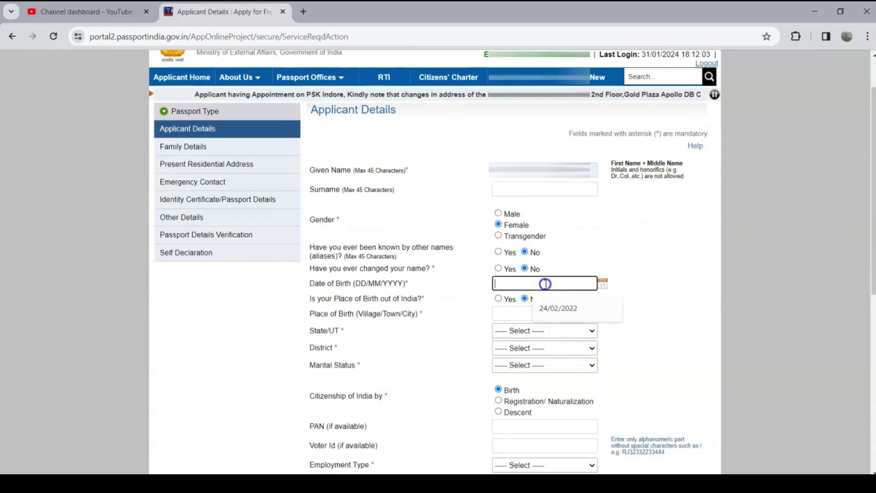
pyautogui.click(585, 312)
pyautogui.click(519, 315)
pyautogui.click(540, 338)
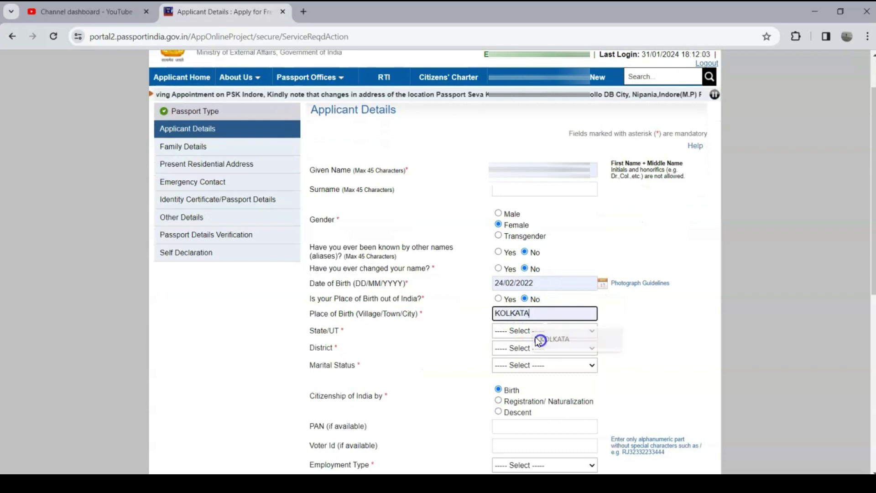
# - Set the birth state to West Bengal with district Barrackpore, and the marital status to Single
pyautogui.click(530, 330)
pyautogui.press('w')
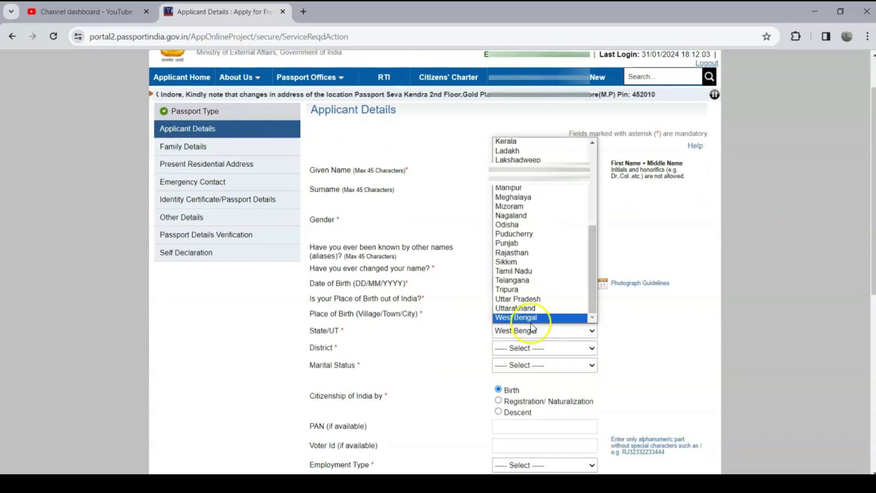
pyautogui.click(531, 320)
pyautogui.click(520, 348)
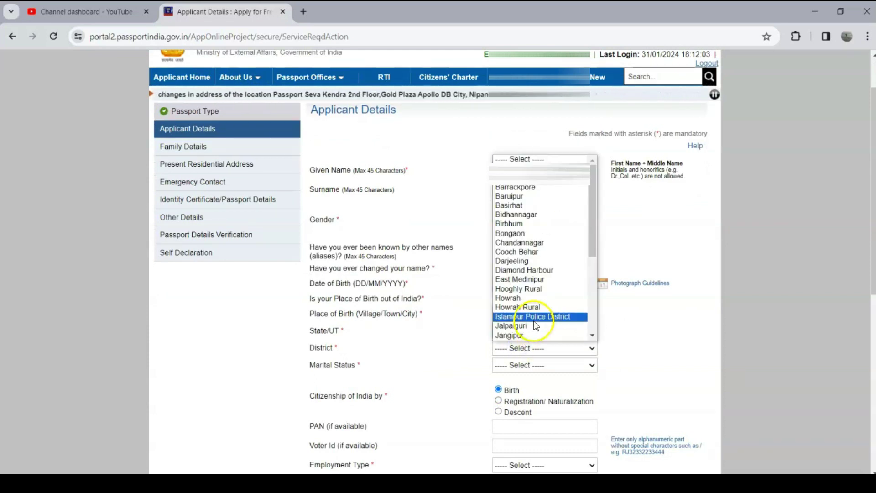
pyautogui.click(525, 187)
pyautogui.click(517, 365)
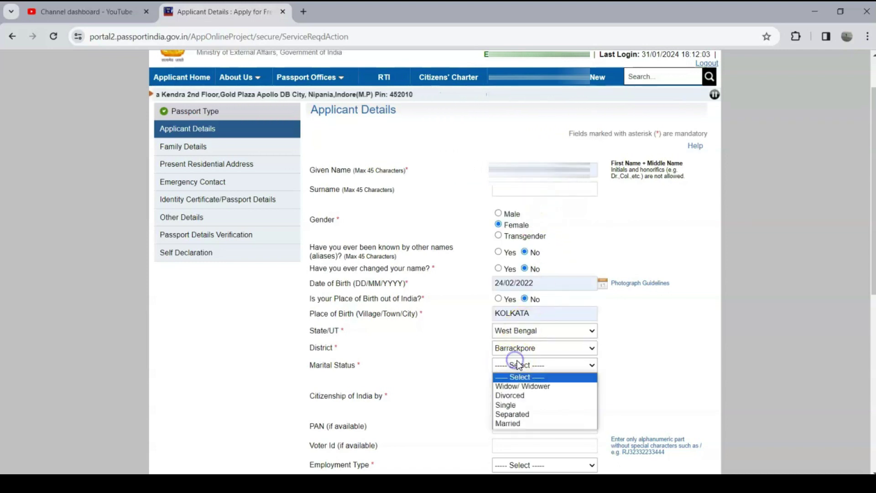
pyautogui.click(519, 407)
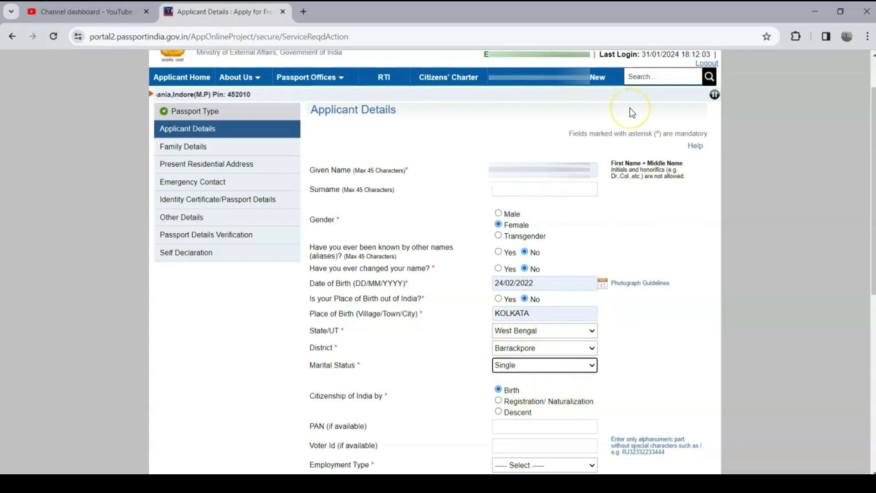
# - Set the employment type to Not Employed and answer No to a parent or spouse being a government servant
pyautogui.scroll(-3, 630, 108)
pyautogui.click(512, 310)
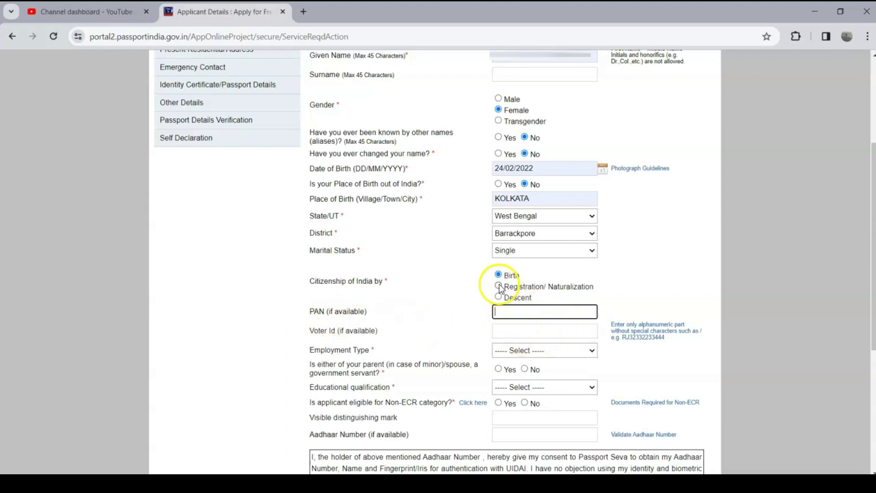
pyautogui.click(533, 351)
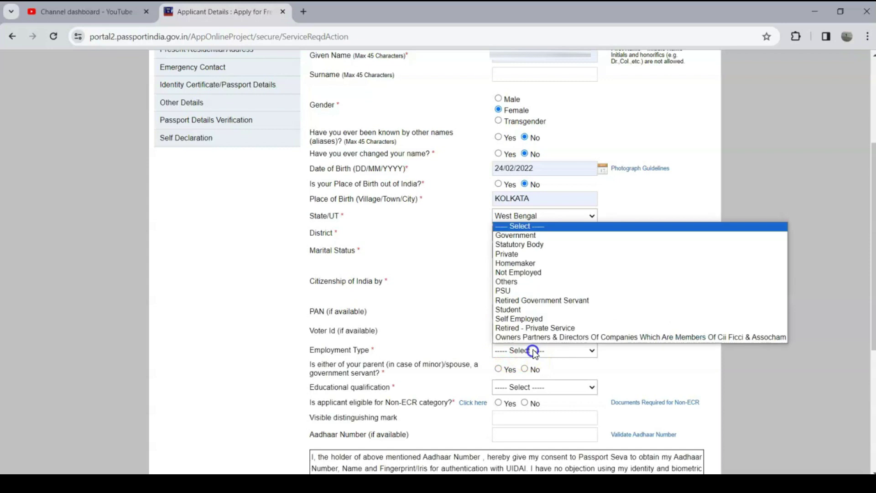
pyautogui.click(539, 272)
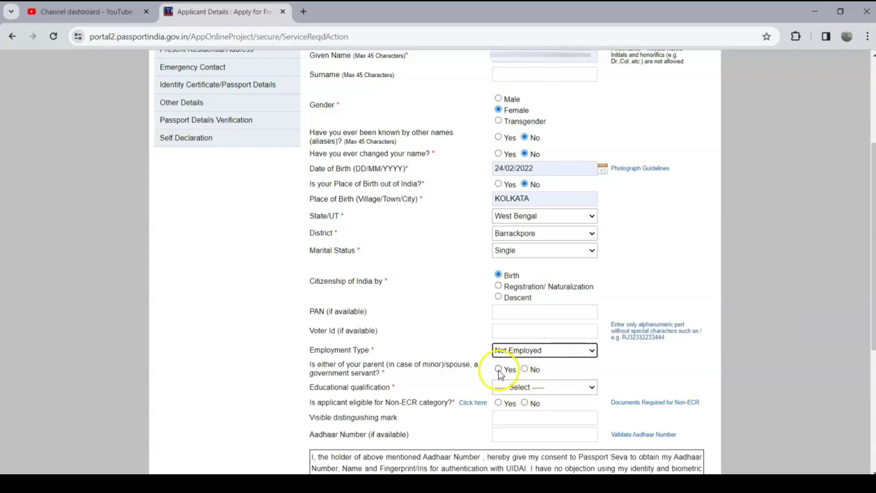
pyautogui.click(524, 369)
# - Set the educational qualification to 7th Pass Or Less and consult the help on Non-ECR eligibility
pyautogui.click(565, 386)
pyautogui.scroll(-1, 572, 386)
pyautogui.scroll(-2, 571, 386)
pyautogui.click(563, 273)
pyautogui.click(545, 301)
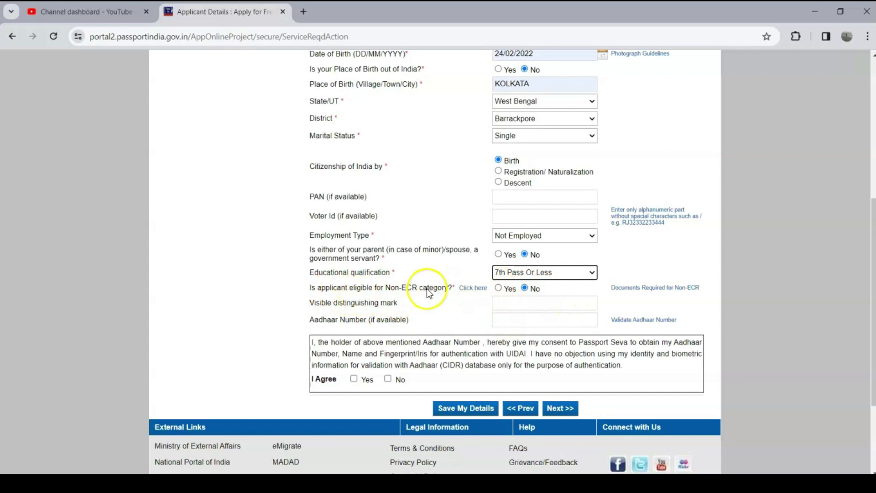
pyautogui.click(472, 288)
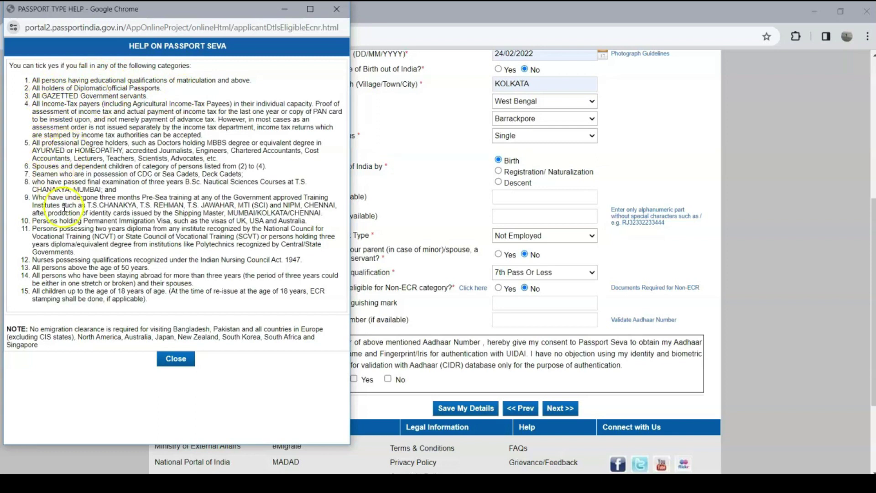
pyautogui.click(478, 367)
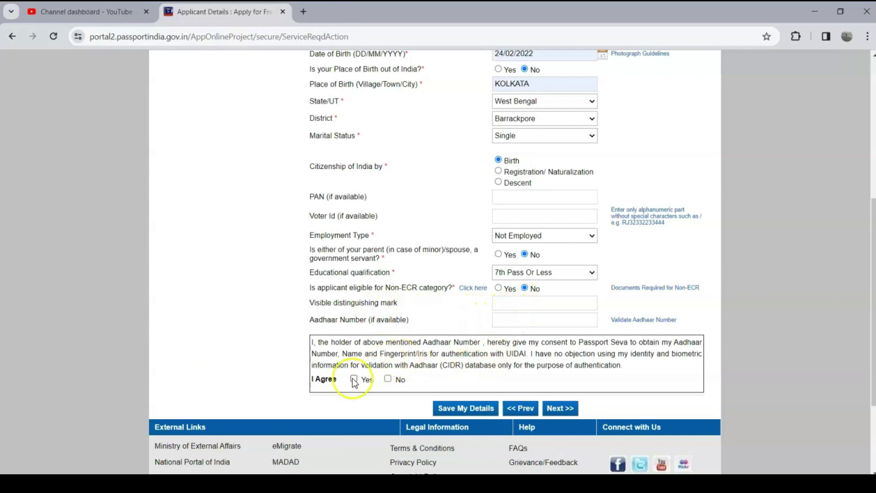
# - Try to submit the applicant details with the Aadhaar consent set to Yes and NA as the Aadhaar number
pyautogui.click(560, 408)
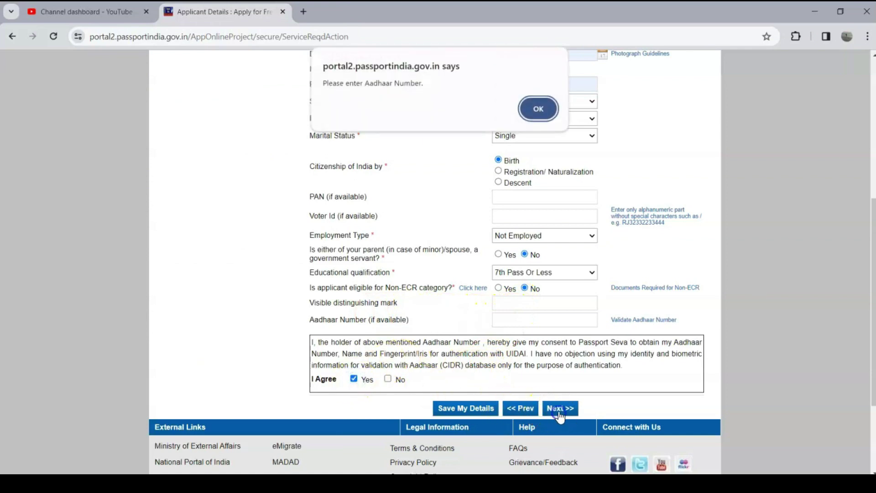
pyautogui.click(537, 113)
pyautogui.click(505, 317)
pyautogui.write('NA')
pyautogui.click(560, 408)
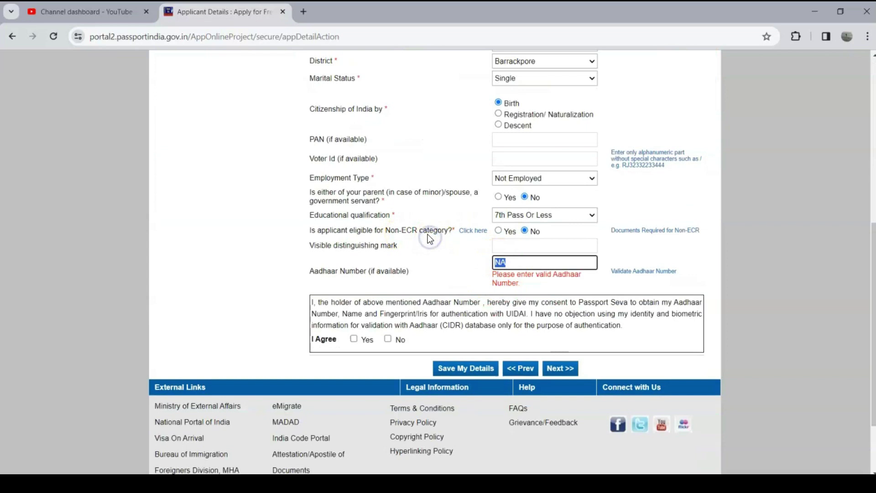
# - Clear the Aadhaar number, submit the applicant details and look over the family details form
pyautogui.click(549, 370)
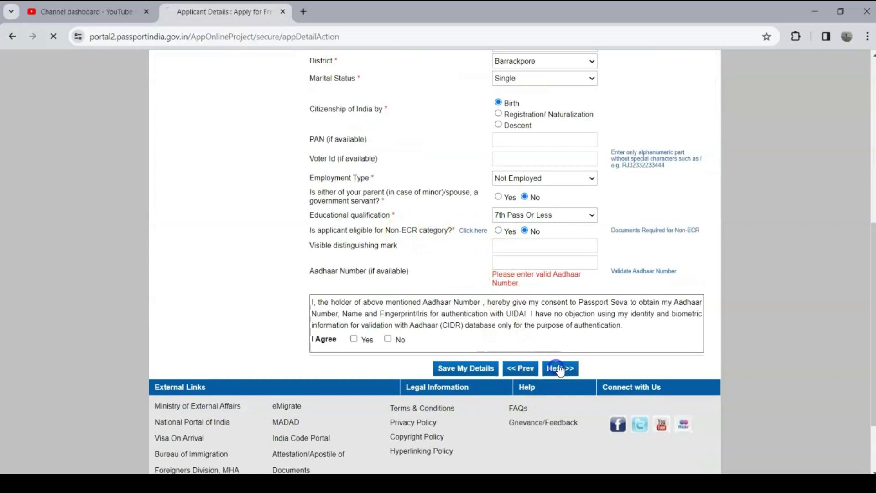
pyautogui.scroll(-2, 424, 255)
pyautogui.scroll(-4, 396, 271)
pyautogui.scroll(4, 396, 270)
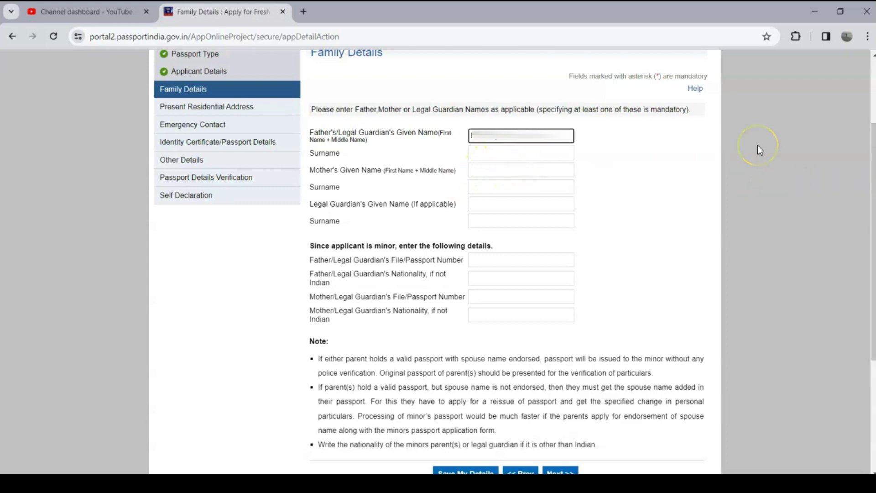
# - Fill in the father's given name and the mother's given name and surname in the family details
pyautogui.click(498, 180)
pyautogui.click(499, 169)
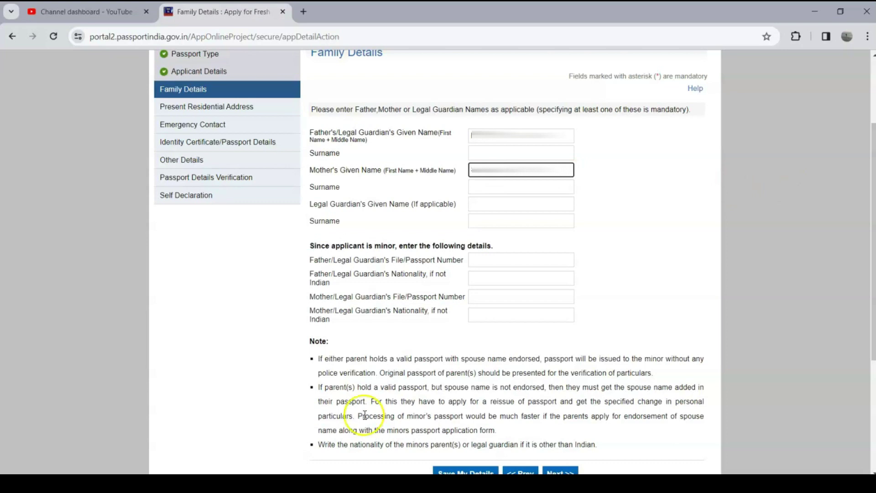
pyautogui.click(493, 192)
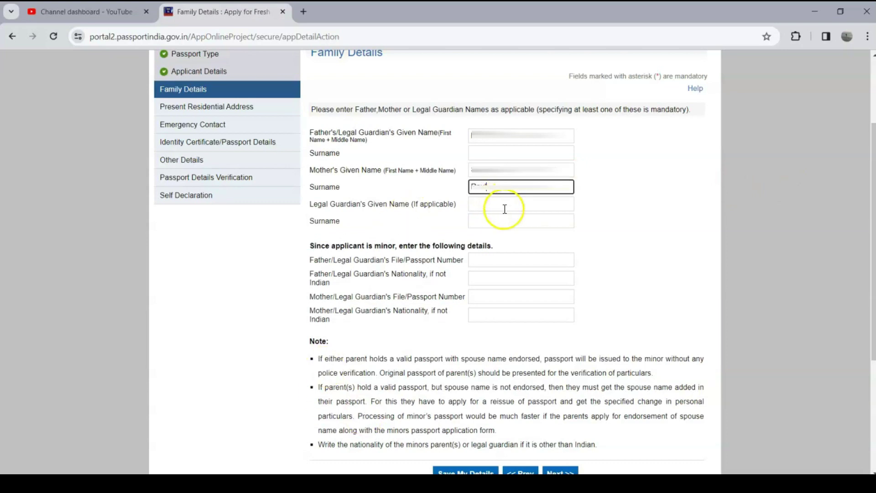
pyautogui.click(496, 297)
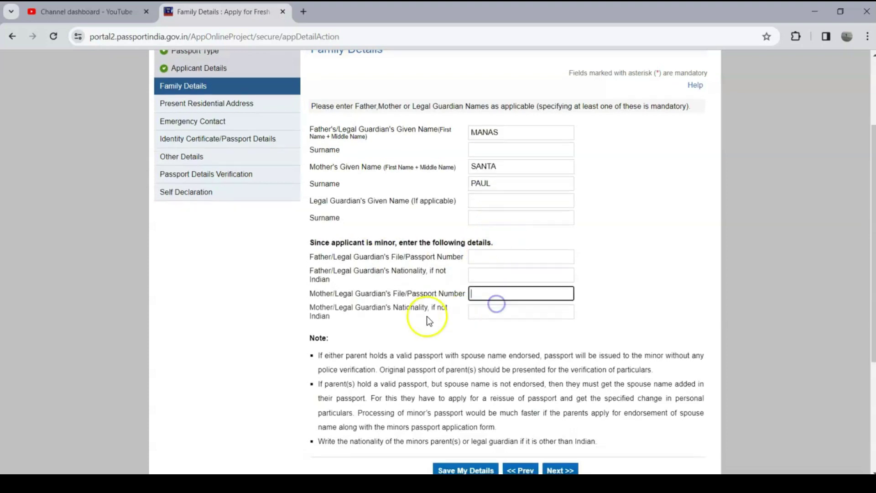
# - Review the note about parents holding valid passports and continue to the present residential address
pyautogui.scroll(-3, 349, 280)
pyautogui.moveTo(319, 246); pyautogui.dragTo(437, 262)
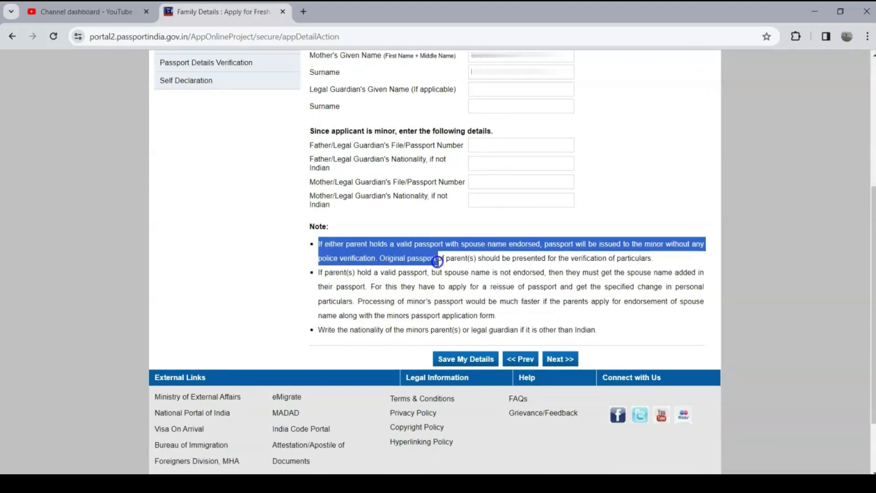
pyautogui.moveTo(510, 258); pyautogui.dragTo(581, 245)
pyautogui.click(539, 251)
pyautogui.click(614, 252)
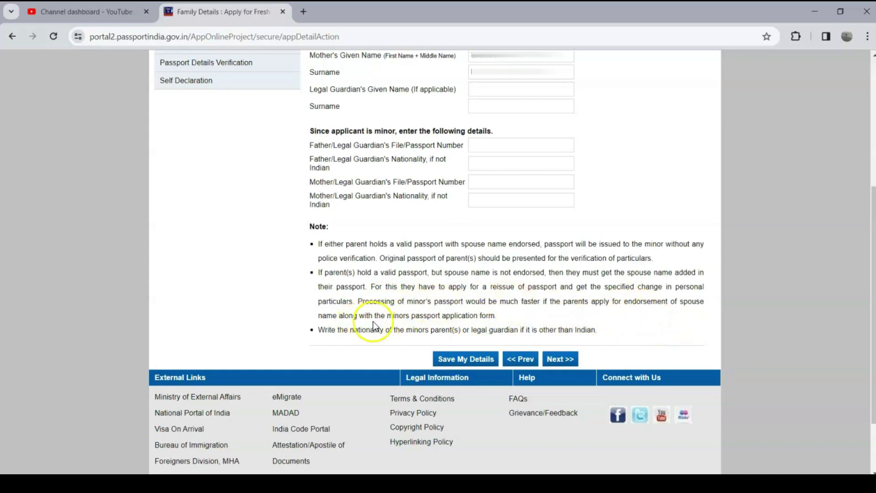
pyautogui.click(559, 359)
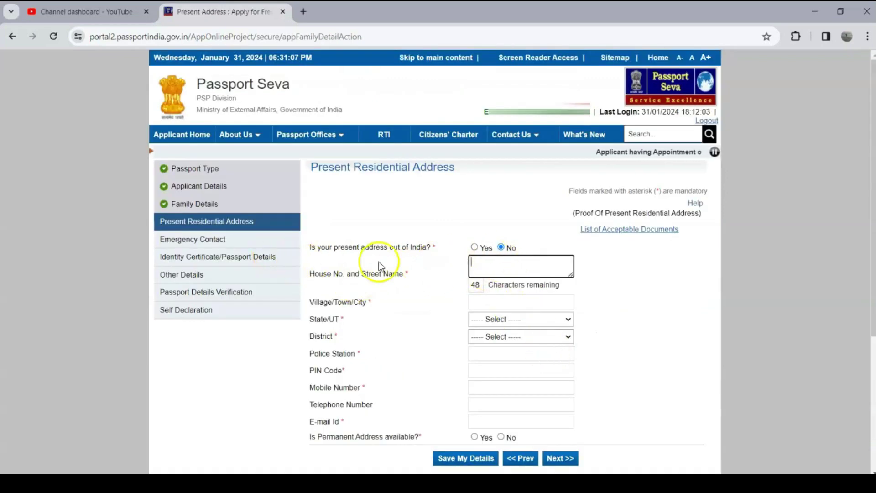
# - Try to continue with the residential address fields left blank, accepting the RPO notice
pyautogui.scroll(-3, 375, 274)
pyautogui.click(559, 343)
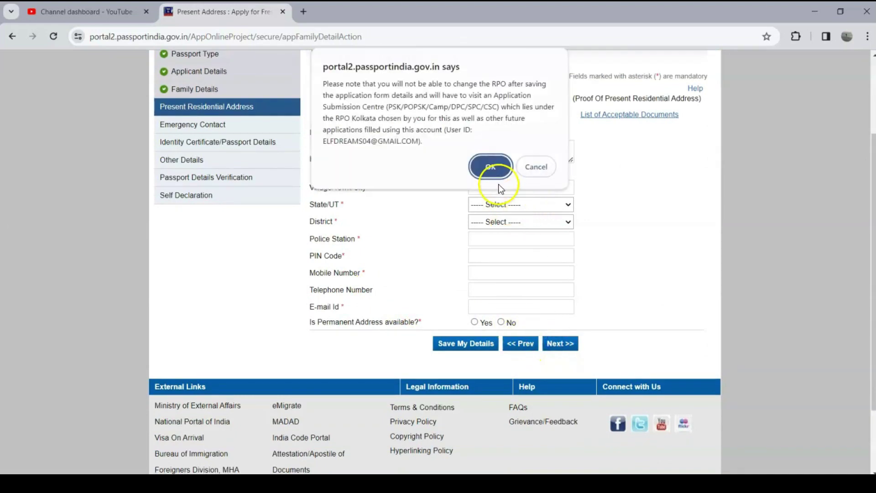
pyautogui.click(493, 163)
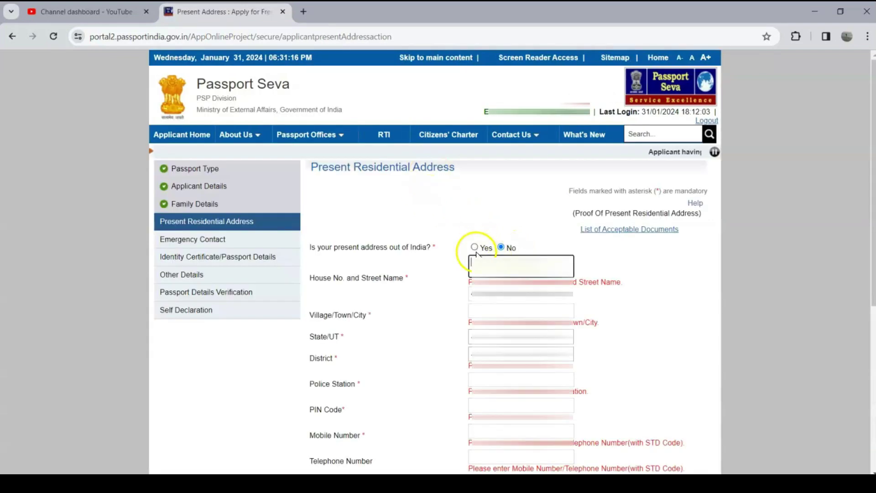
# - Fill in the house number and street name and the village, town or city of the present residential address
pyautogui.click(498, 258)
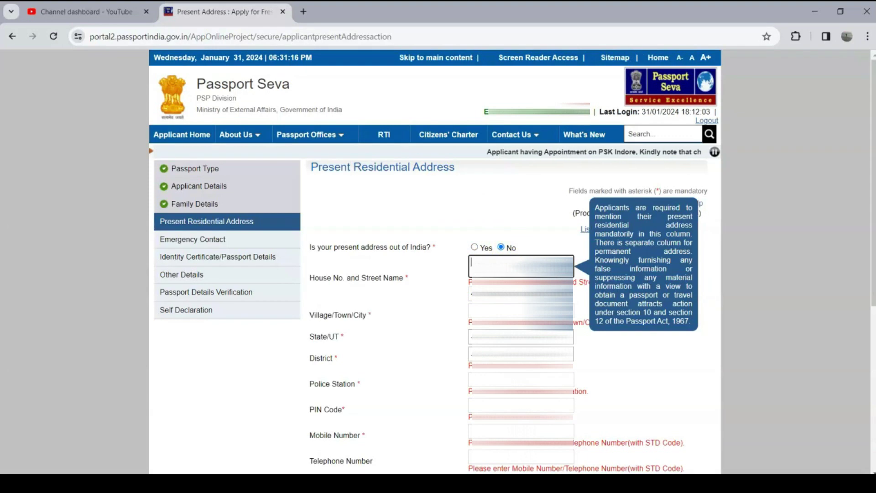
pyautogui.click(475, 310)
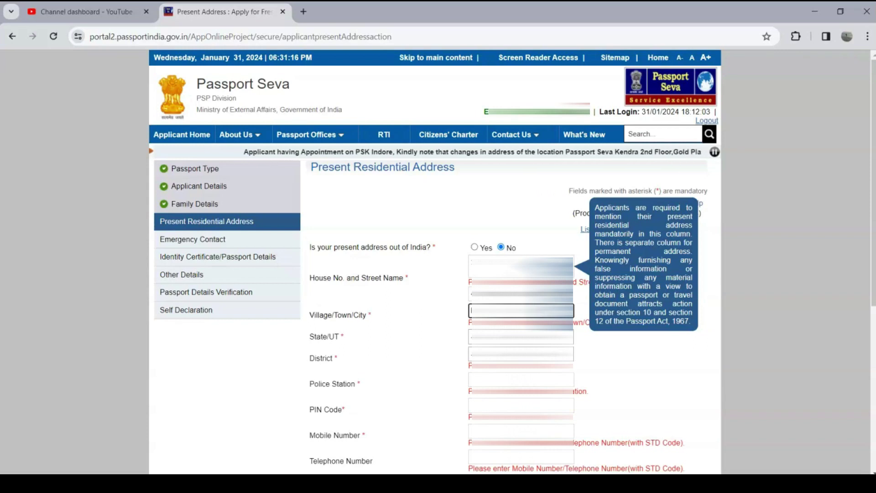
# - Enter the emergency contact's name and address and mobile number, and continue to the following section
pyautogui.click(504, 224)
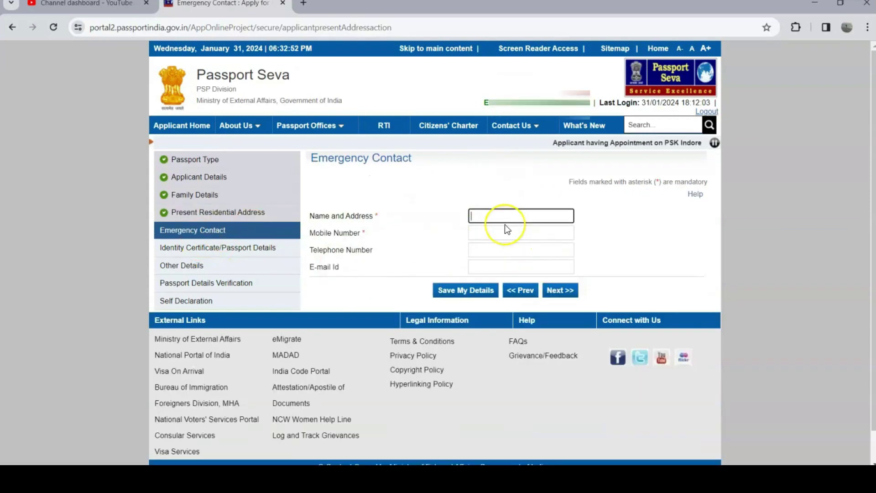
pyautogui.write('s')
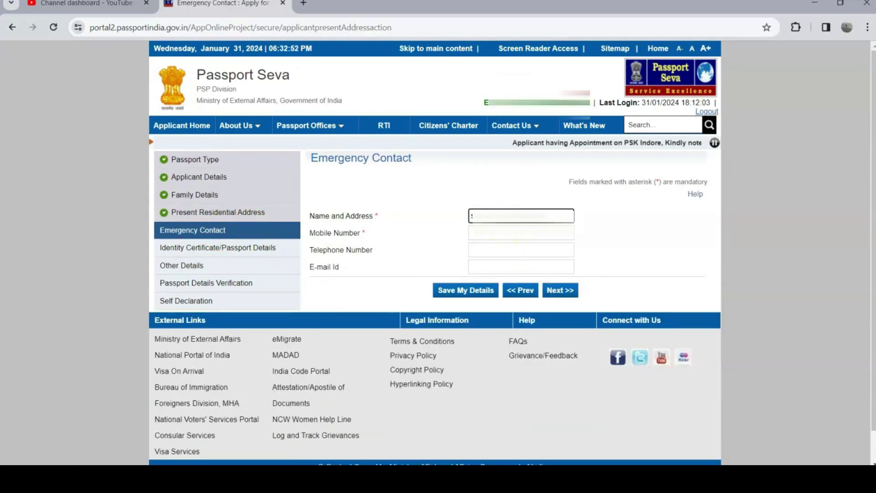
pyautogui.click(513, 234)
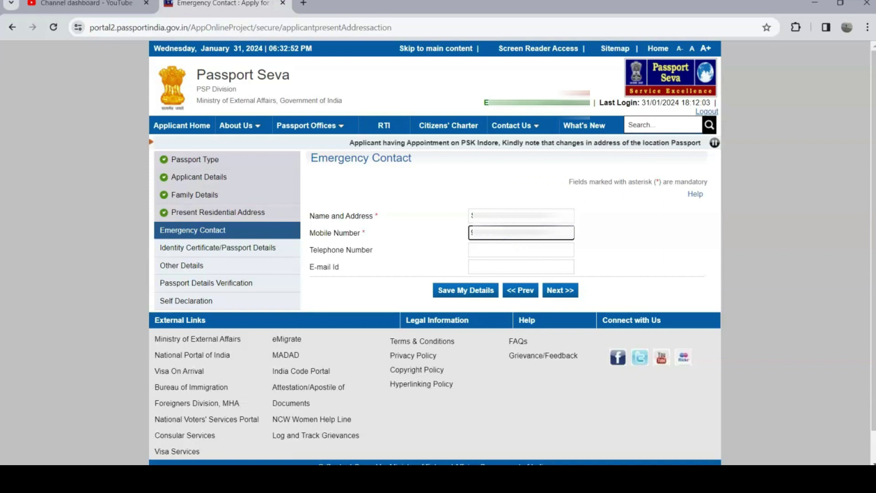
pyautogui.click(561, 290)
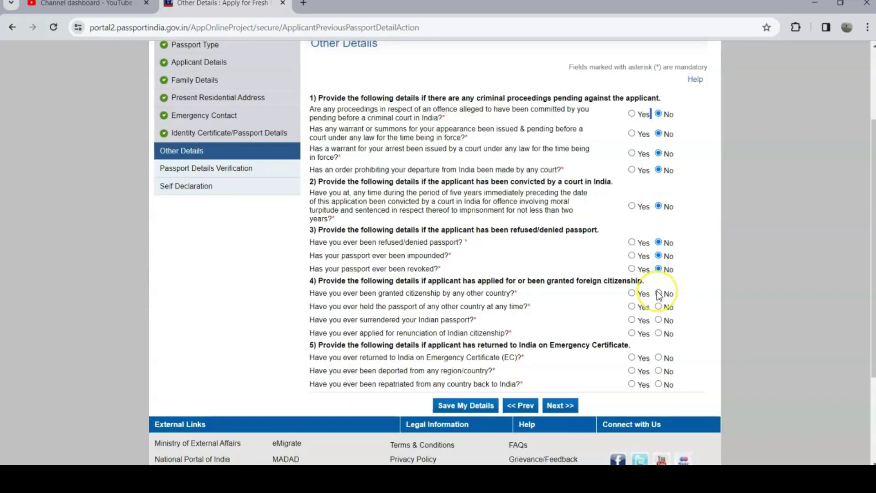
# - Answer No to all foreign citizenship and Emergency Certificate questions in the other details, and continue to the passport details verification
pyautogui.click(659, 294)
pyautogui.click(658, 306)
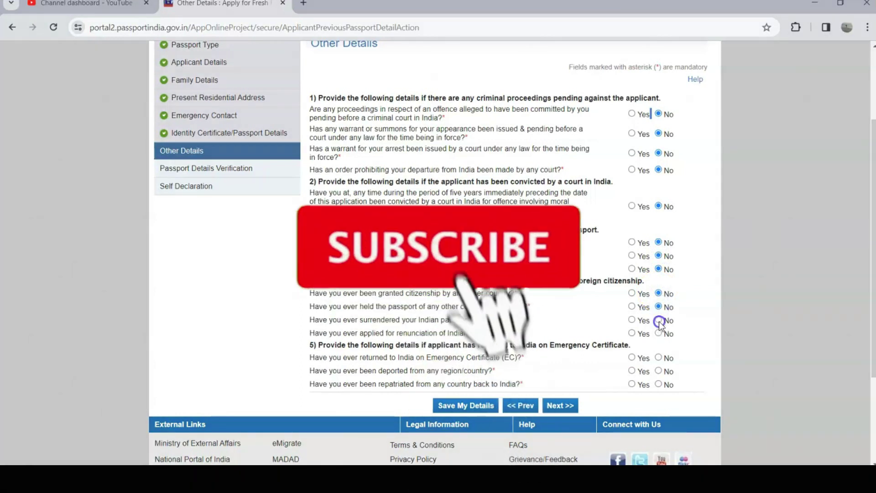
pyautogui.click(659, 320)
pyautogui.scroll(-3, 669, 337)
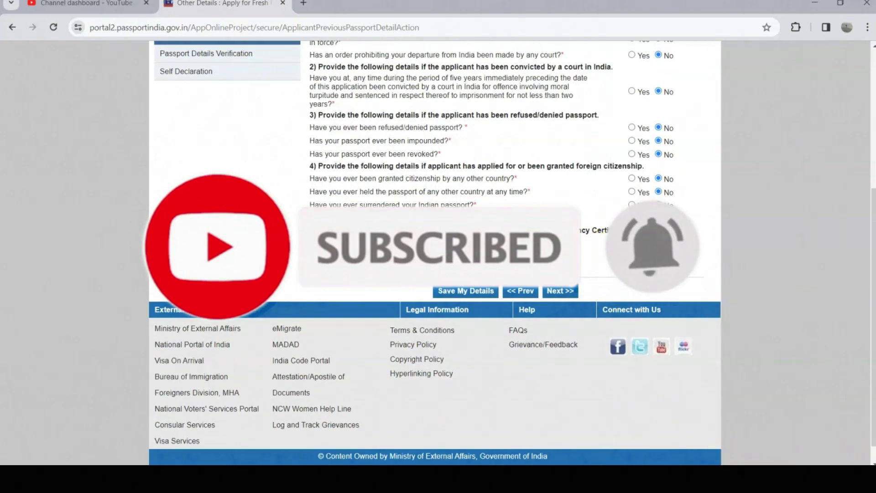
pyautogui.click(660, 257)
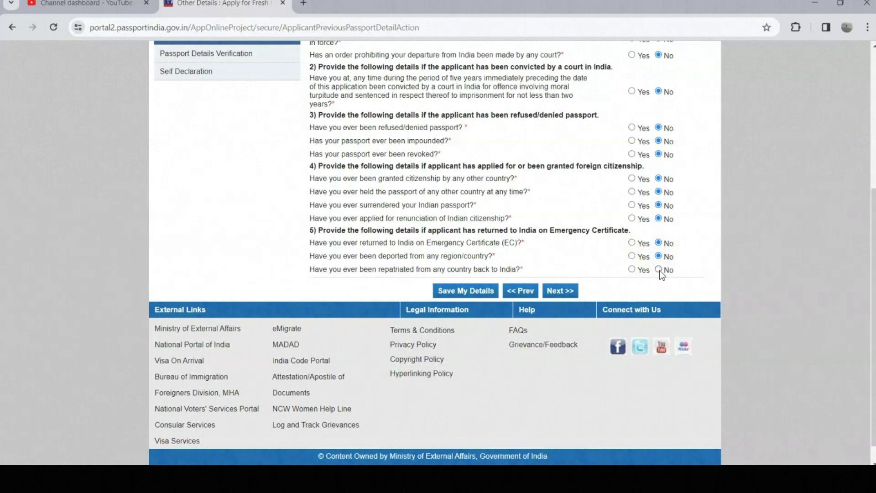
pyautogui.click(660, 270)
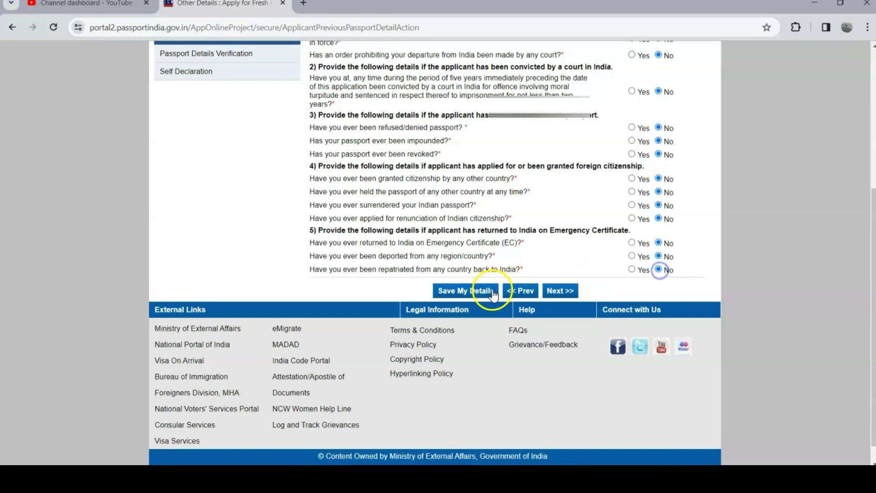
pyautogui.click(559, 291)
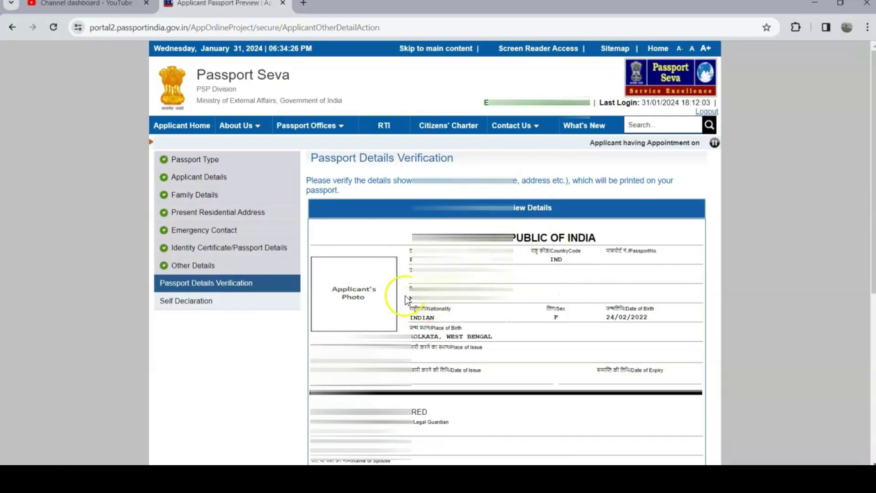
# - Review the passport details preview, including the applicant and parent details, and continue to the self declaration
pyautogui.scroll(-1, 357, 304)
pyautogui.scroll(-6, 357, 304)
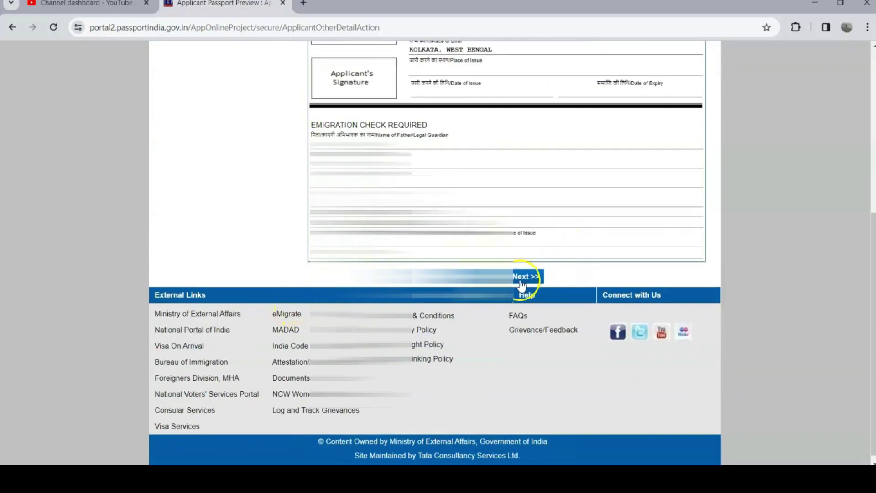
pyautogui.scroll(3, 494, 225)
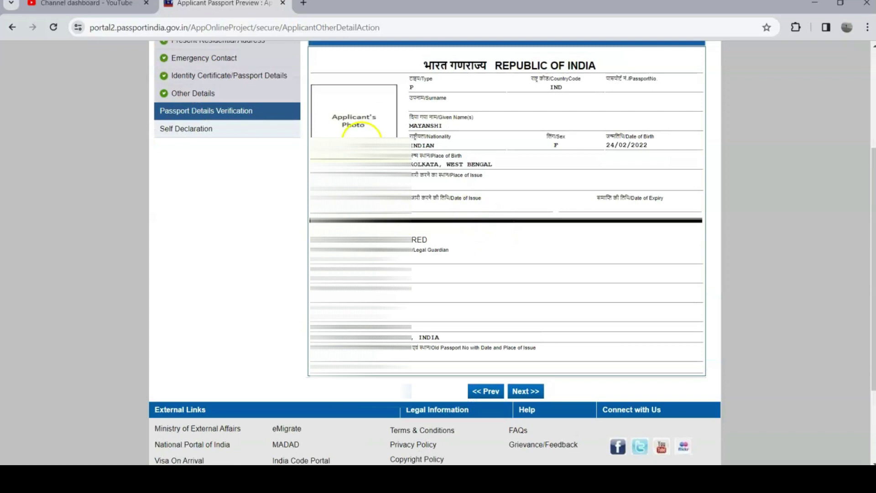
pyautogui.click(527, 392)
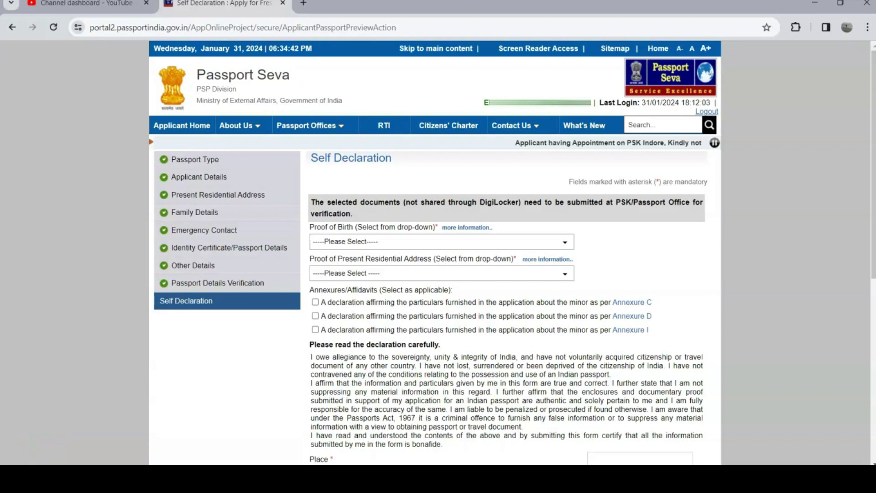
# - Select the birth certificate issued by the Registrar of Births and Deaths or the Municipal Corporation as proof of birth
pyautogui.click(349, 243)
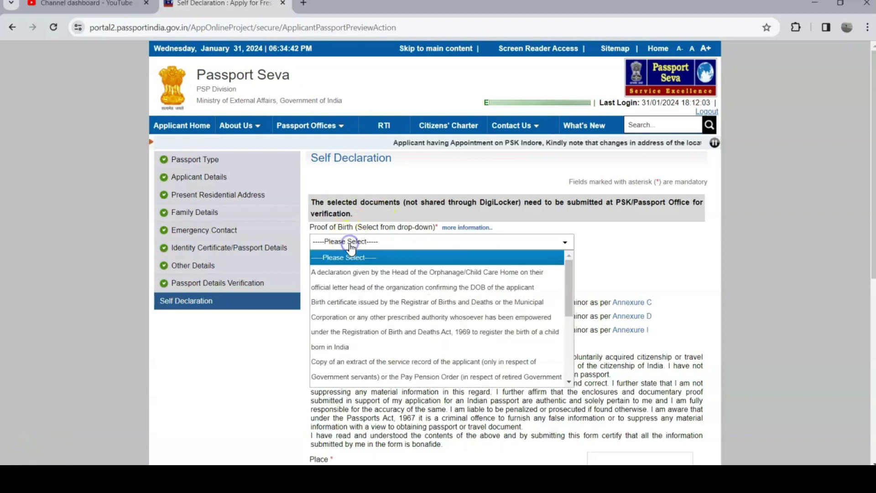
pyautogui.click(353, 303)
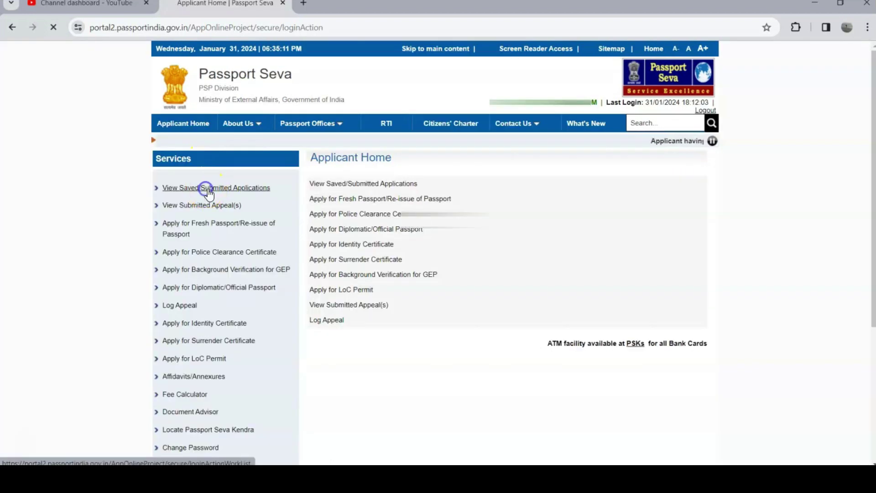
# - Open the saved and submitted applications, select the application submitted on 31/10/2022 and track its status
pyautogui.click(205, 188)
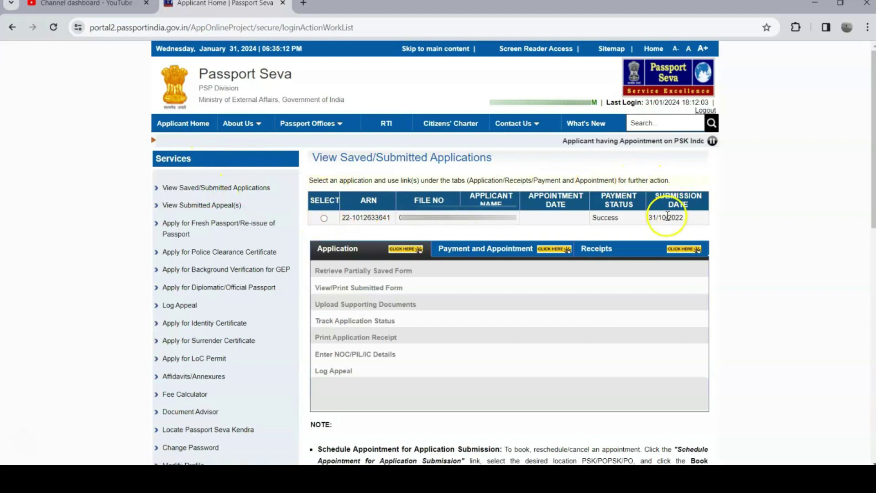
pyautogui.click(324, 219)
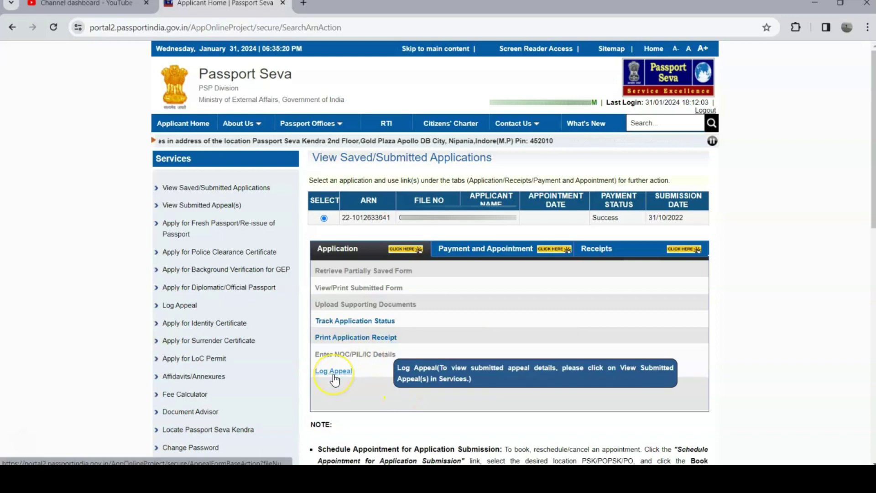
pyautogui.click(350, 321)
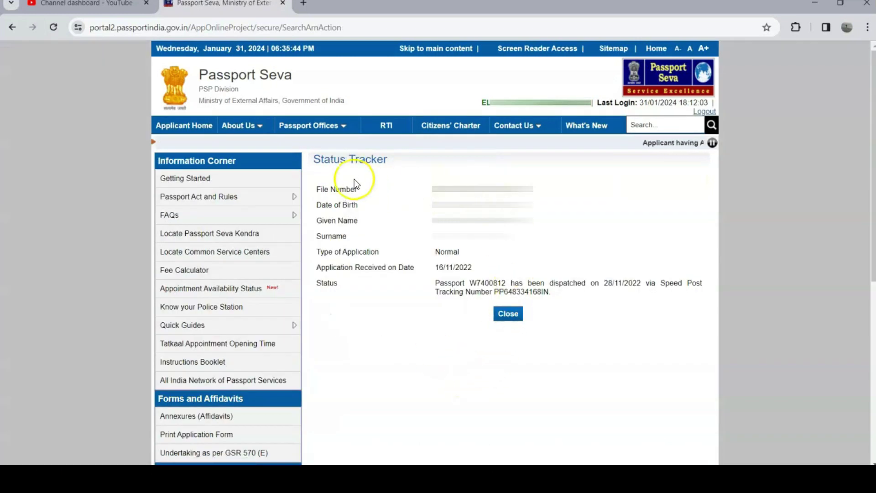